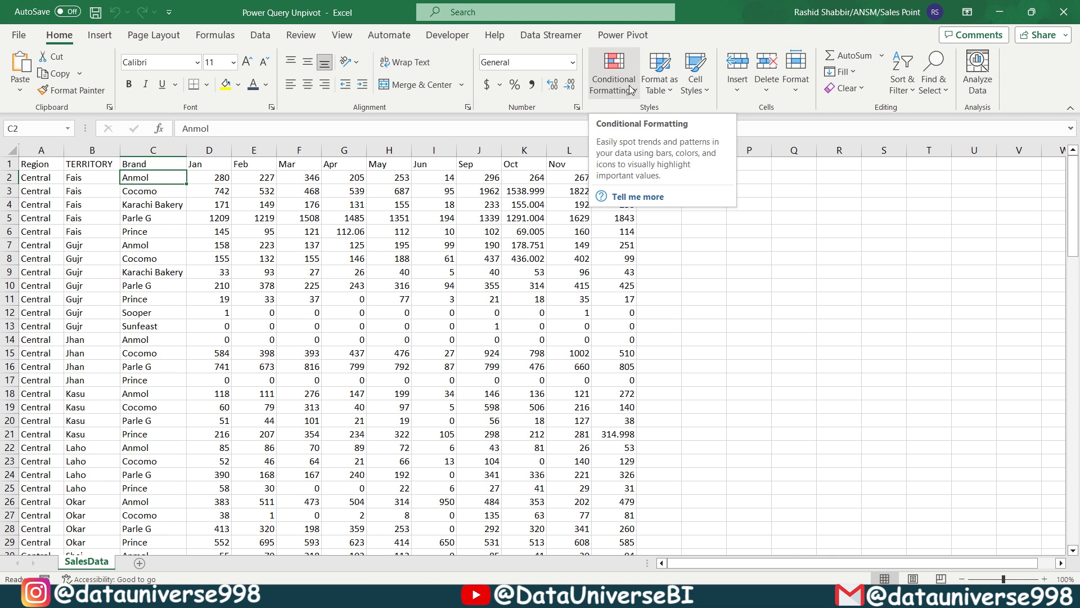
Look over the sales table and select the Jan through Dec month headers
key(Right)
key(Right)
key(Left)
key(Left)
key(Left)
key(Left)
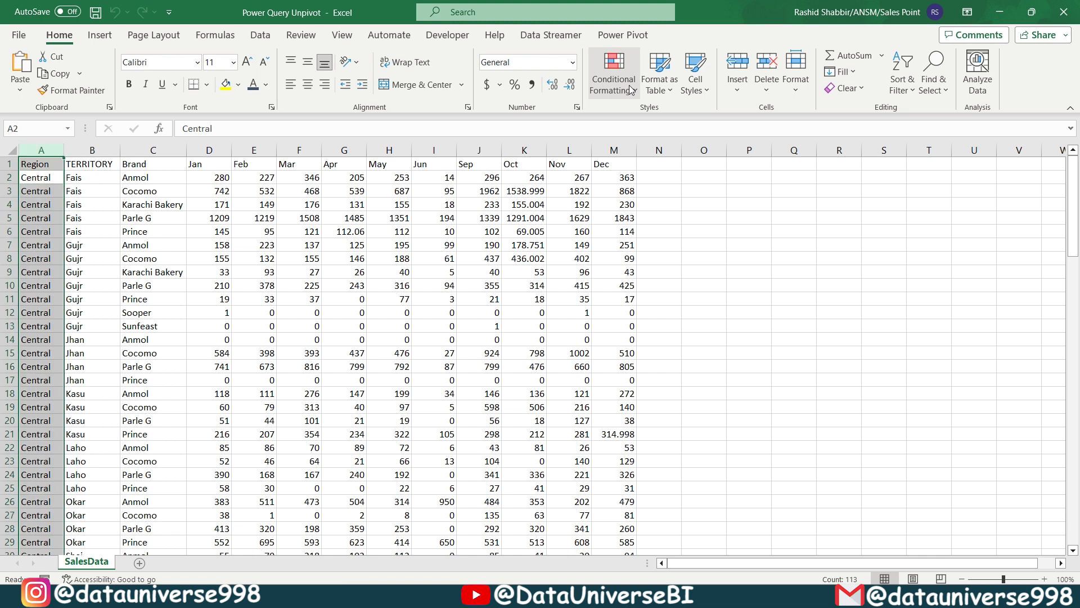
key(ctrl+a)
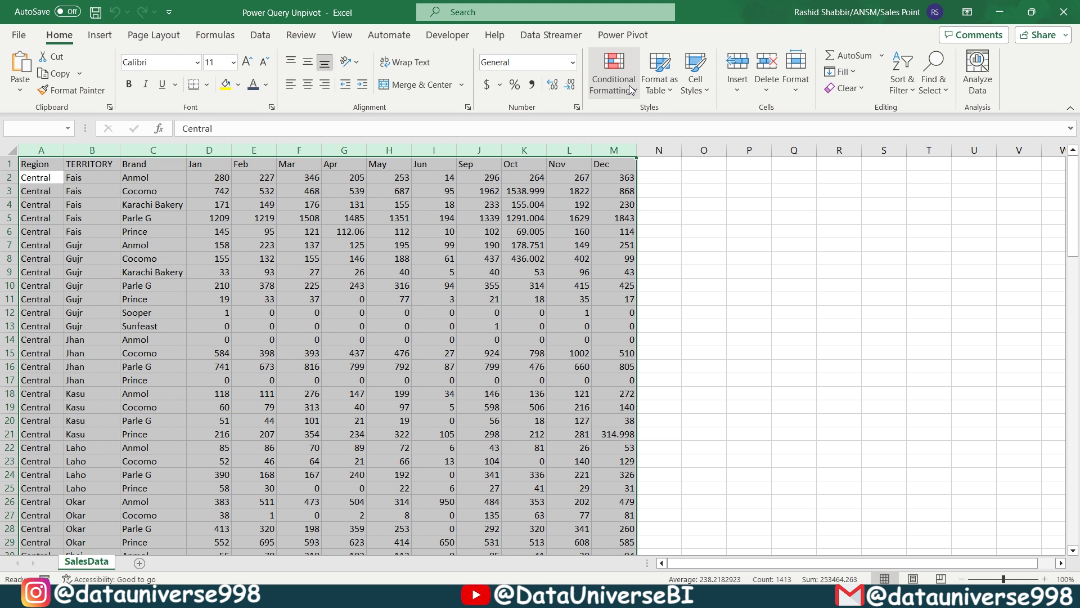
drag(209, 163, 614, 164)
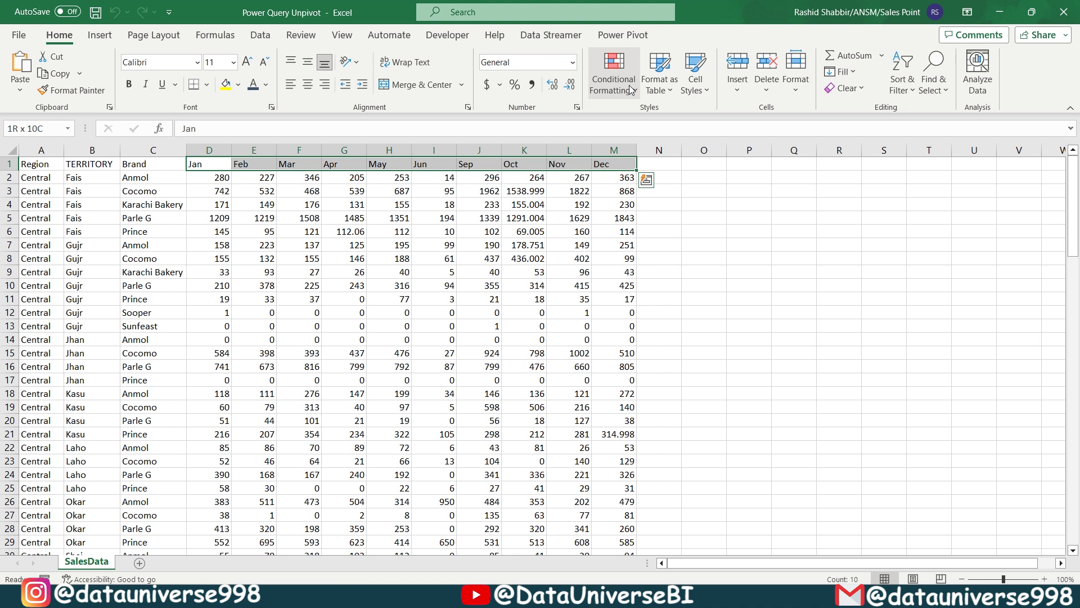
Copy the data range from A1 and paste it as values into a new workbook
key(ctrl+Home)
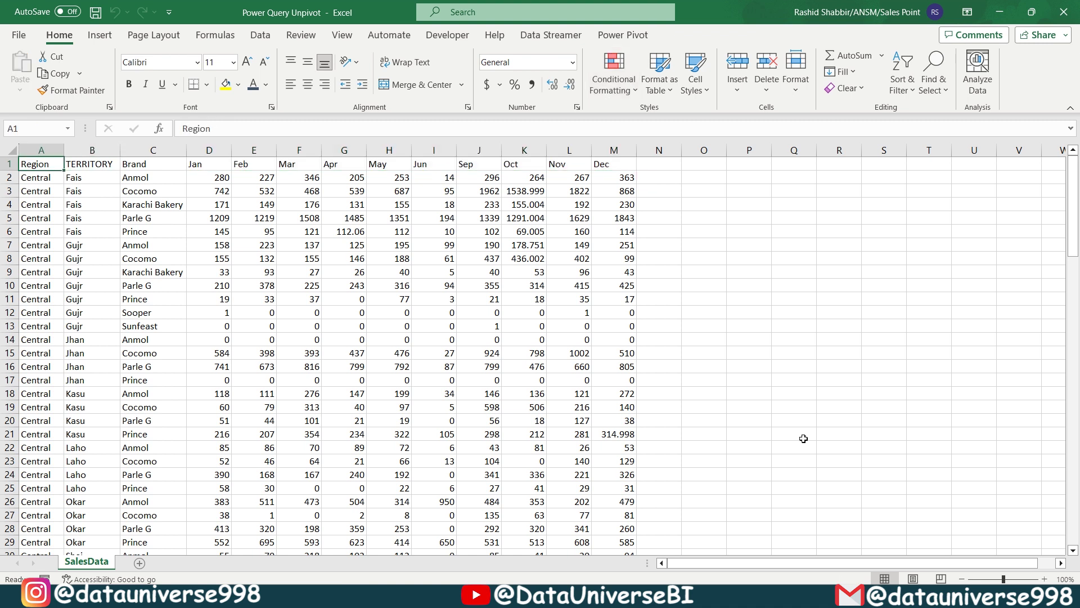
key(ctrl+shift+Right)
key(ctrl+shift+Down)
key(ctrl+c)
key(ctrl+n)
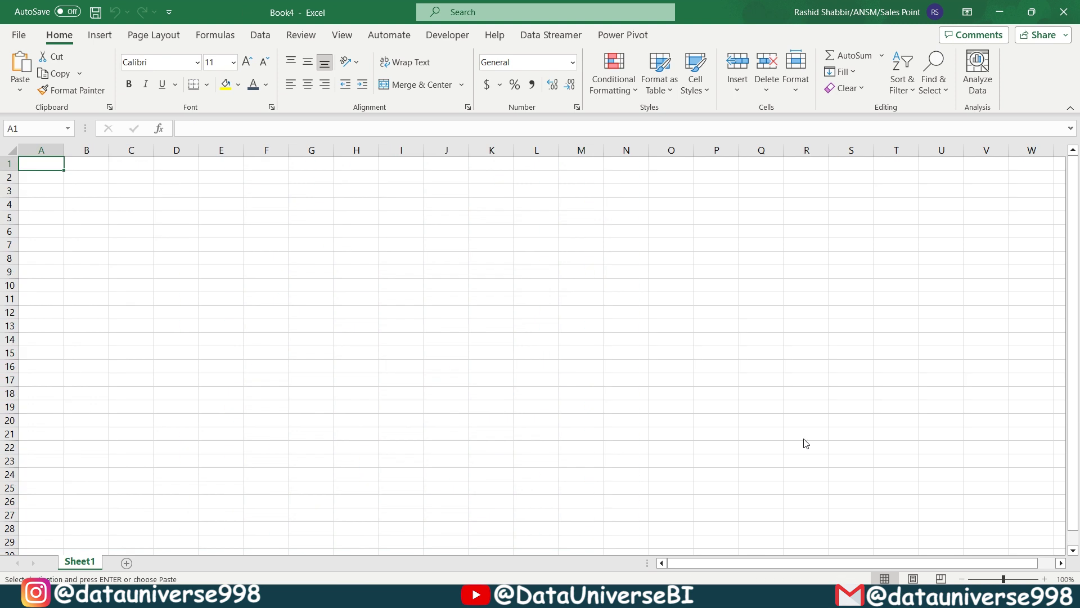
key(ctrl+alt+v)
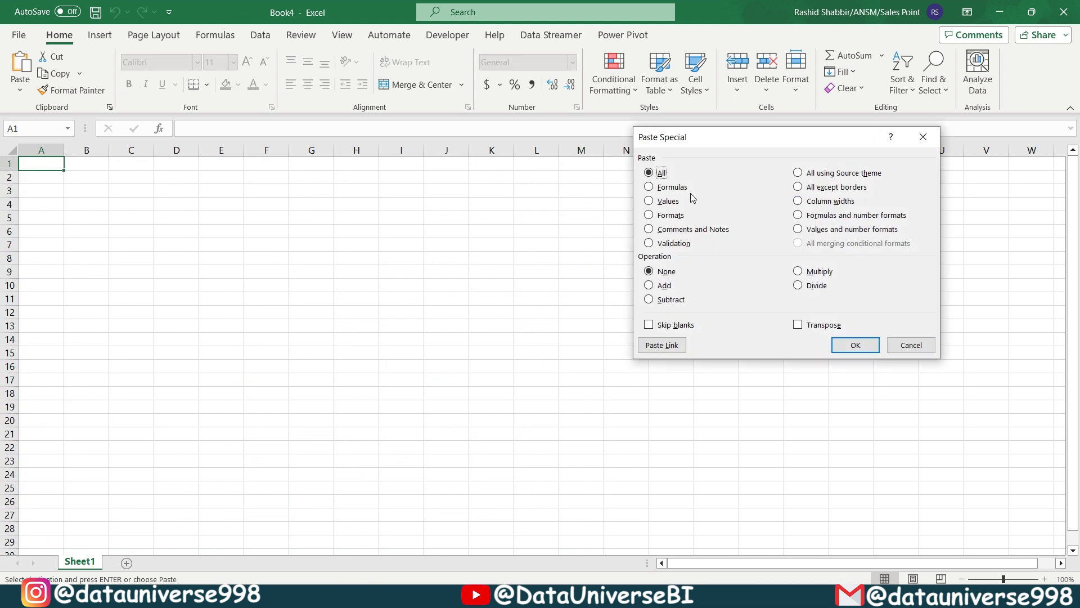
click(649, 202)
click(855, 345)
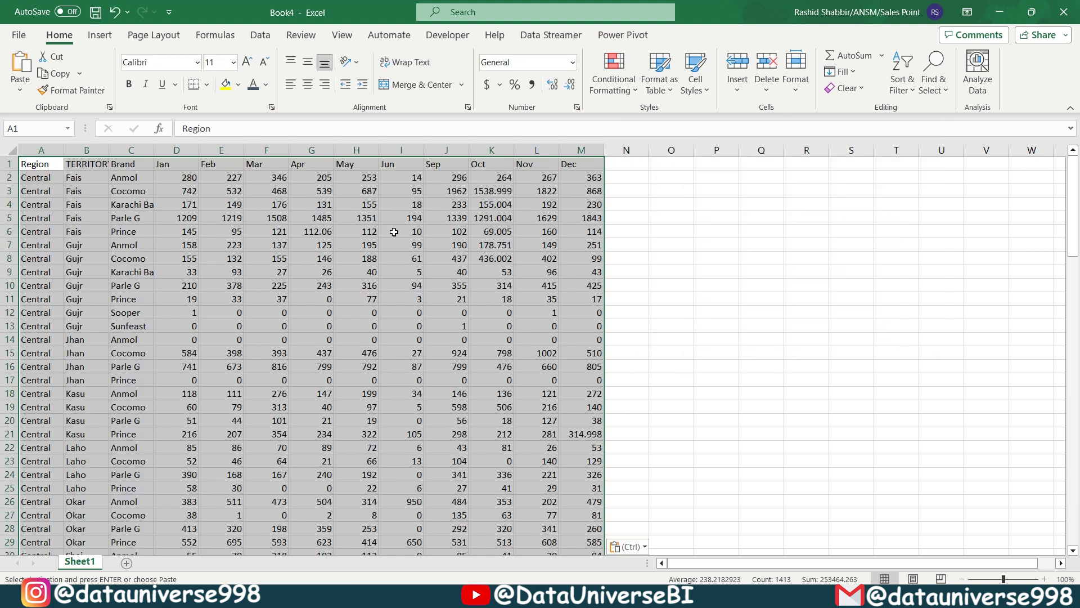
Save the new workbook to the Desktop as BOOK1
click(20, 35)
click(43, 220)
click(206, 316)
text(BOOK1)
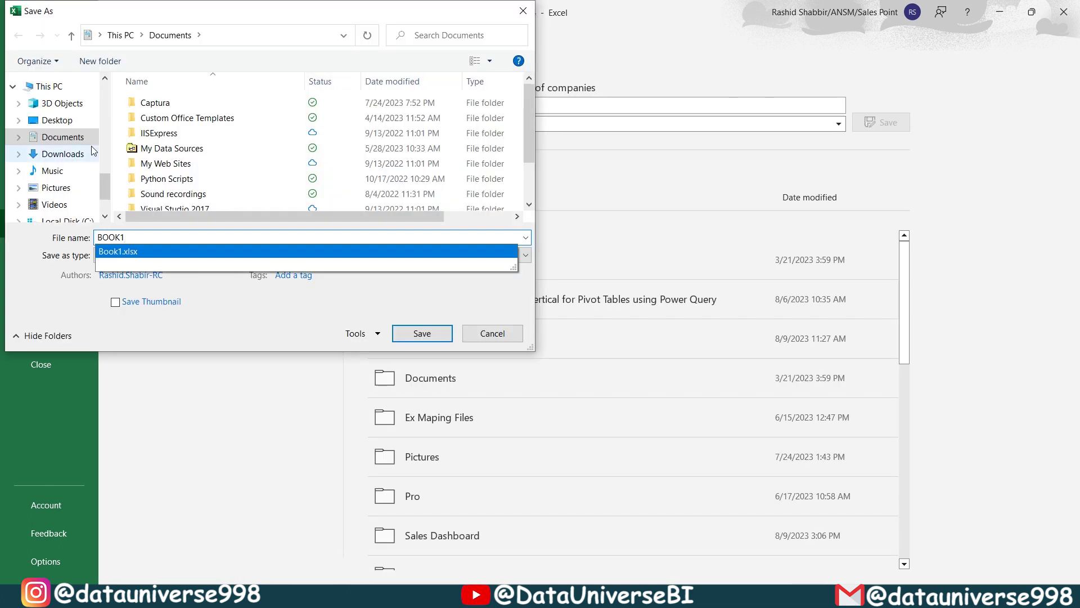
click(61, 120)
click(422, 333)
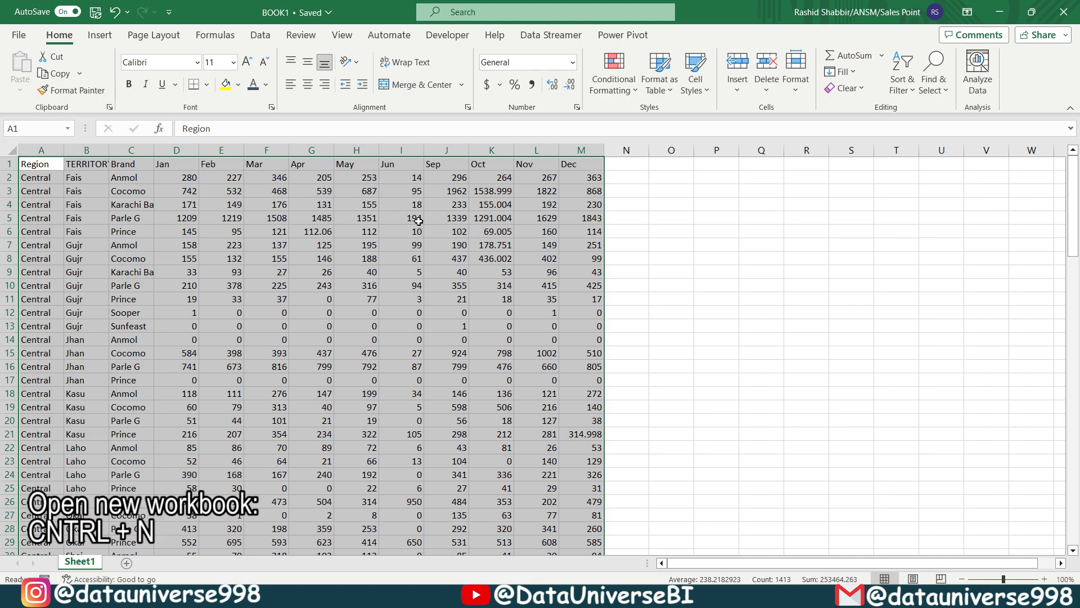
In a new blank workbook, start a Get Data import From Excel Workbook
key(ctrl+n)
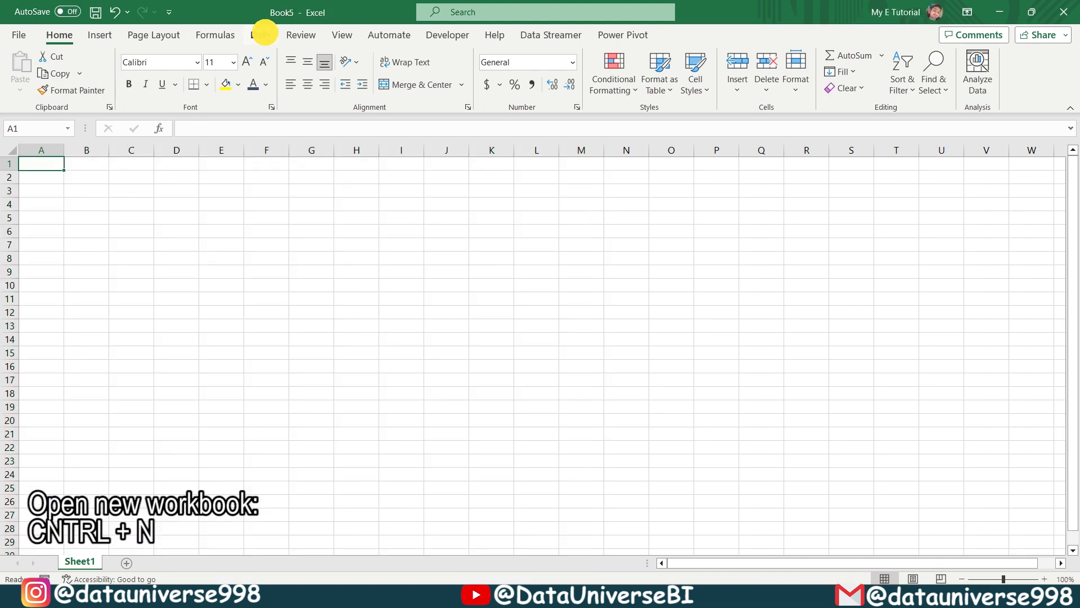
click(260, 35)
click(19, 72)
mouse_move(92, 116)
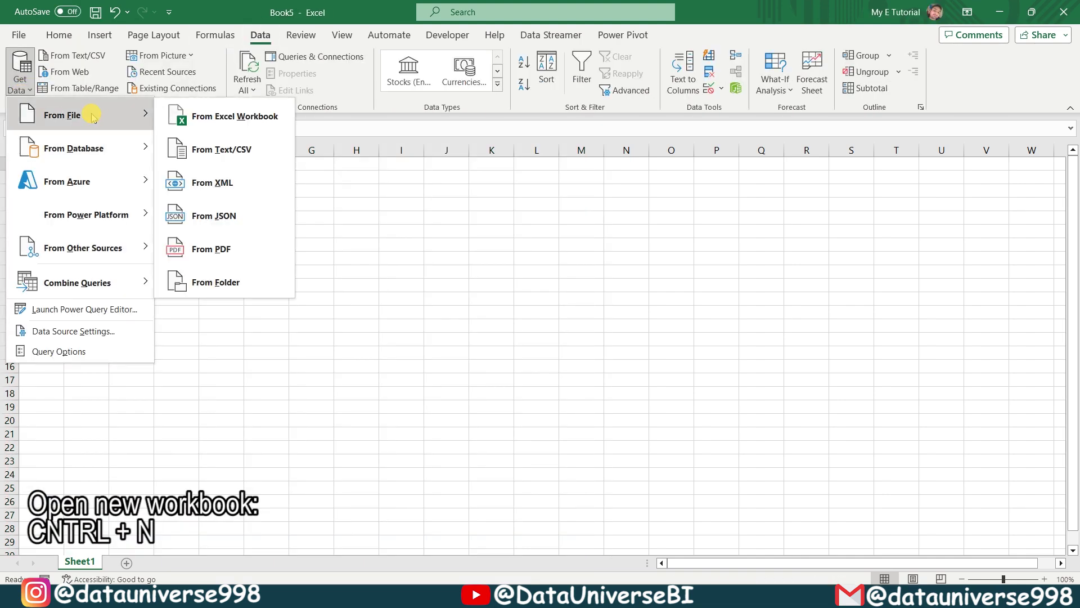
click(228, 116)
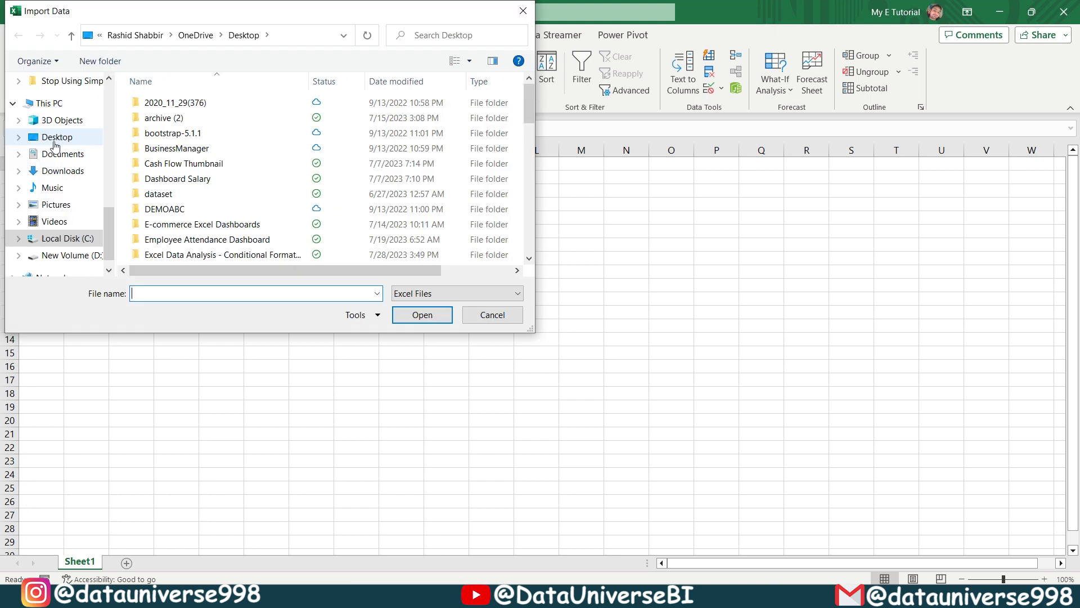
Import BOOK1 from the Desktop and load Sheet1 into Power Query Editor for transforming
click(53, 137)
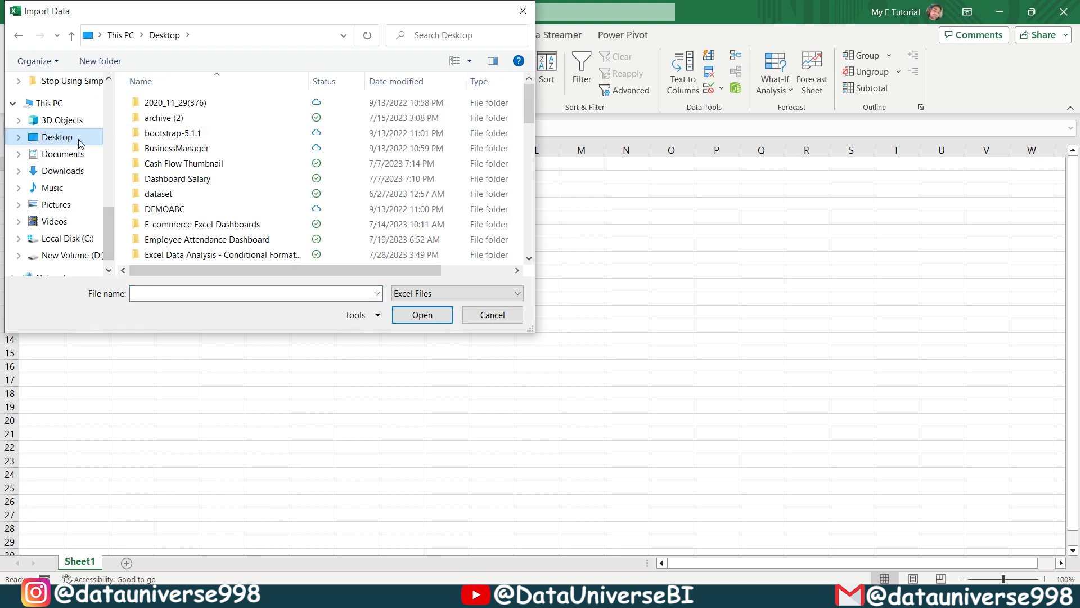
click(159, 142)
key(b)
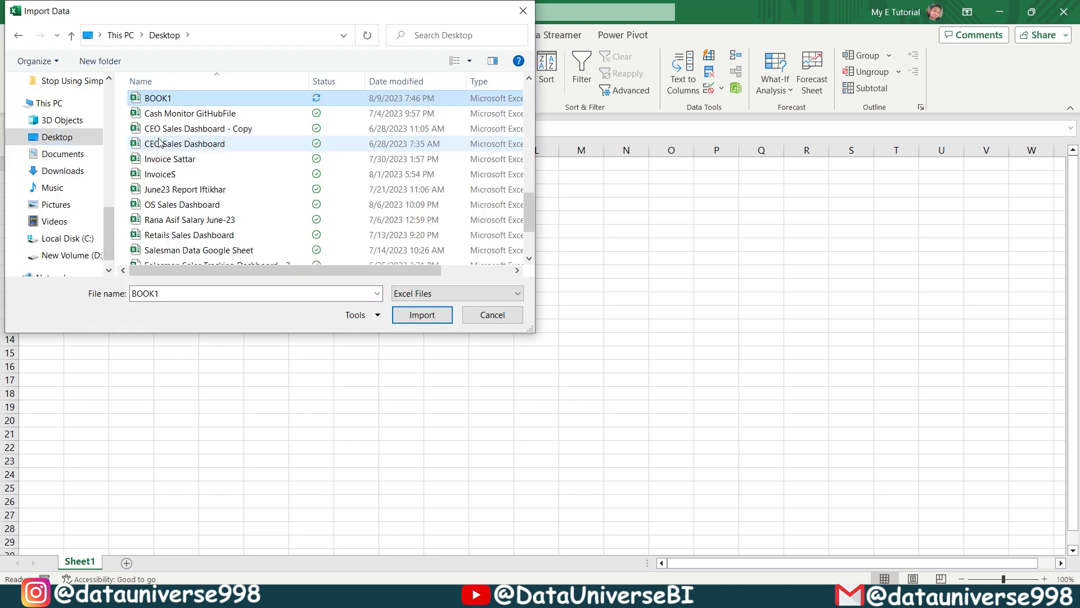
click(413, 315)
click(312, 187)
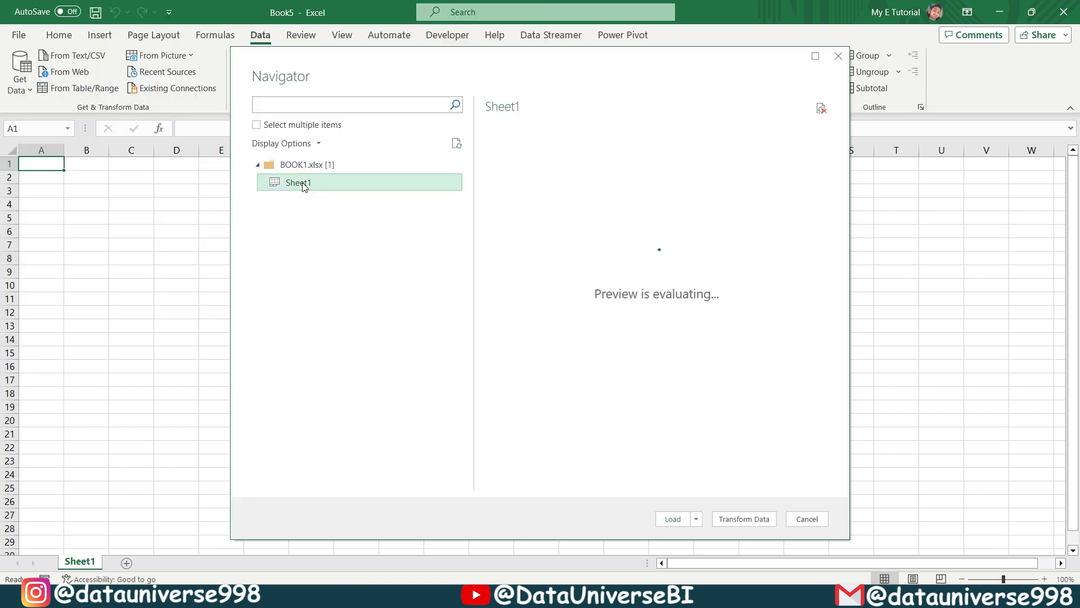
click(744, 519)
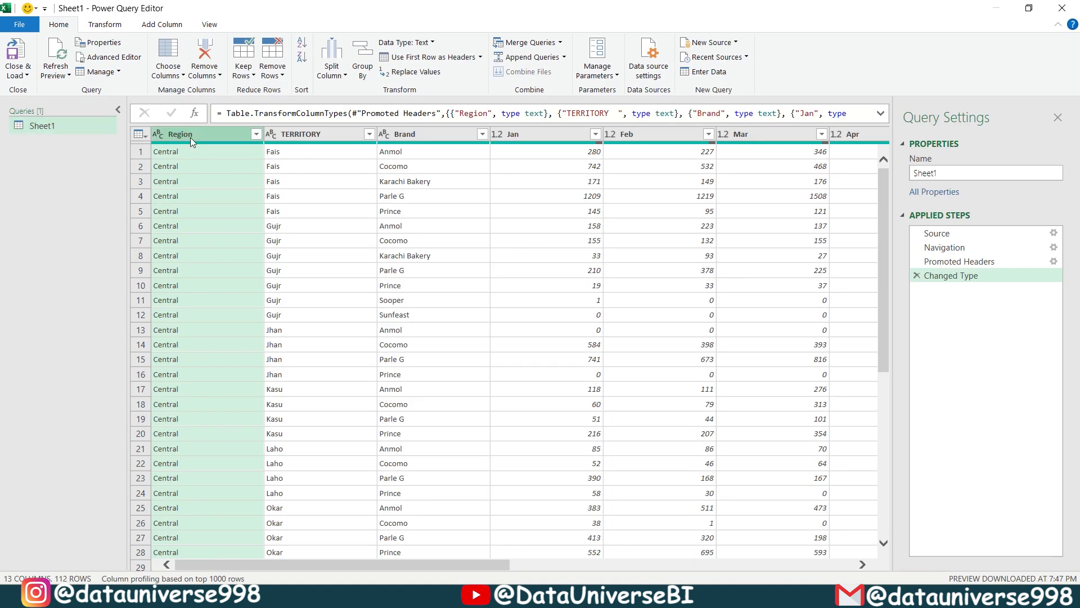
Keep Region, TERRITORY and Brand and unpivot the other month columns into Attribute and Value
key(shift+Right)
key(shift+Right)
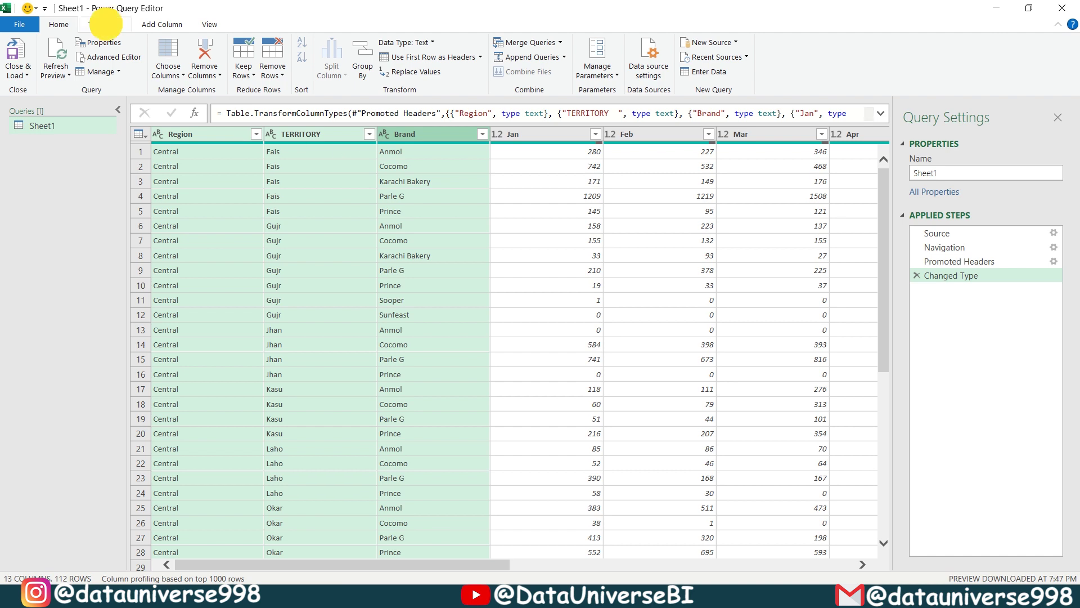
click(106, 25)
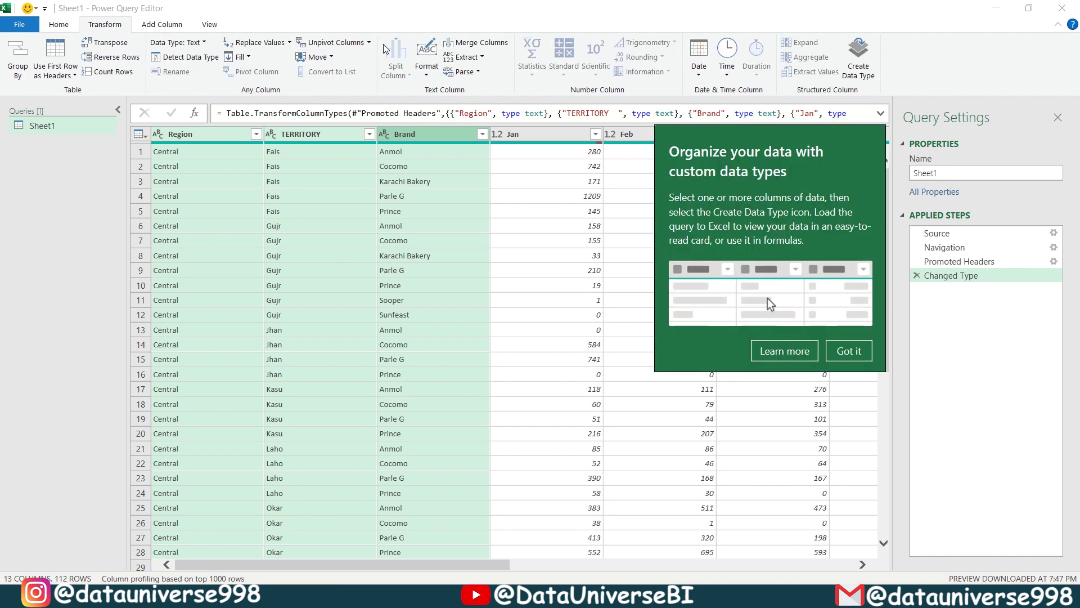
click(369, 42)
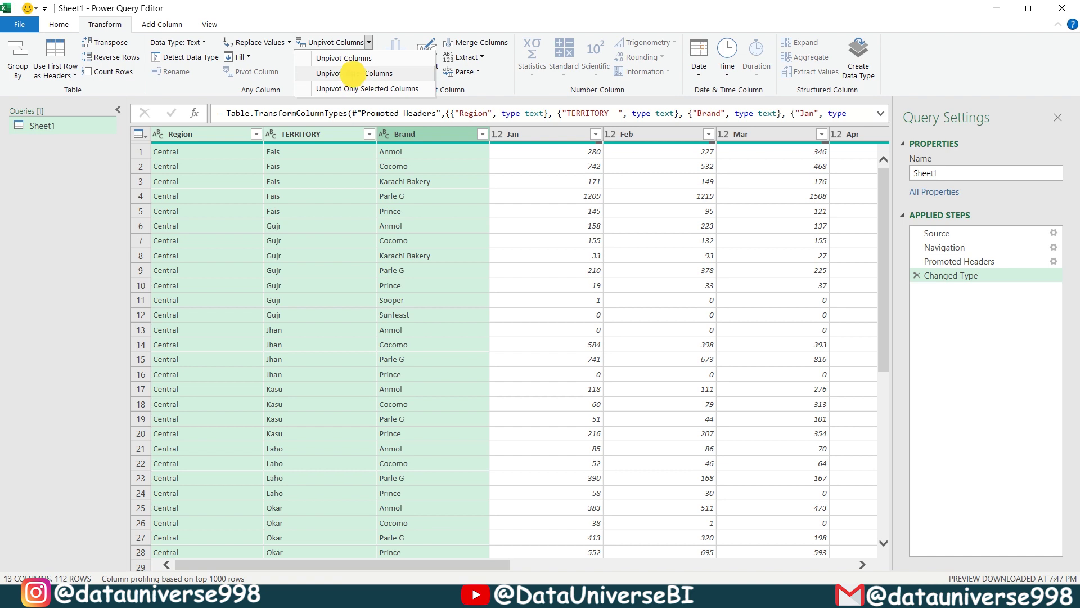
click(354, 73)
Close & Load the 1,064-row unpivoted table into an Excel sheet
click(59, 24)
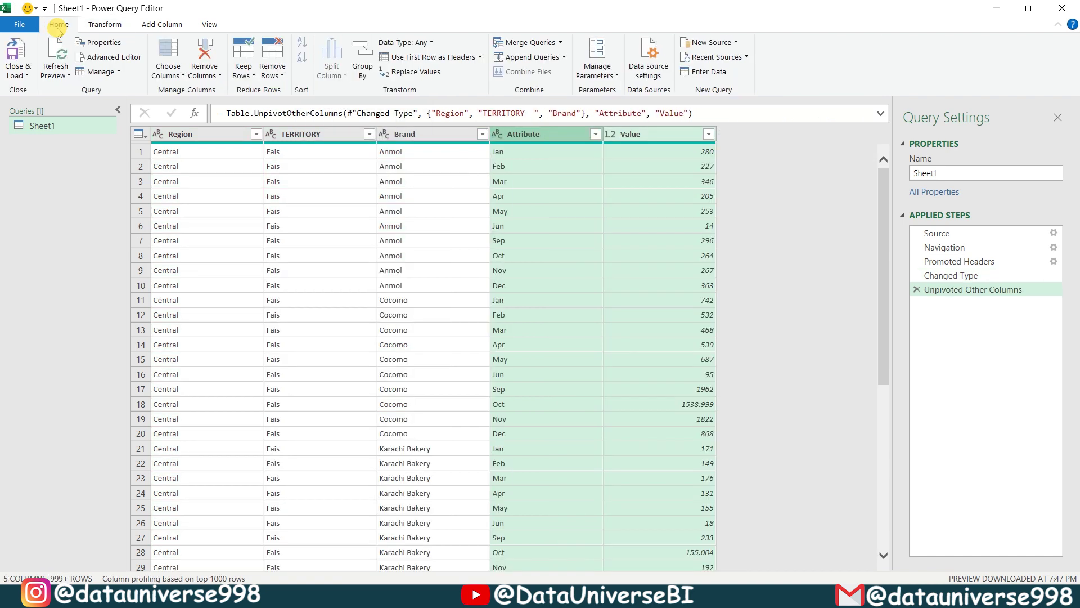
click(18, 76)
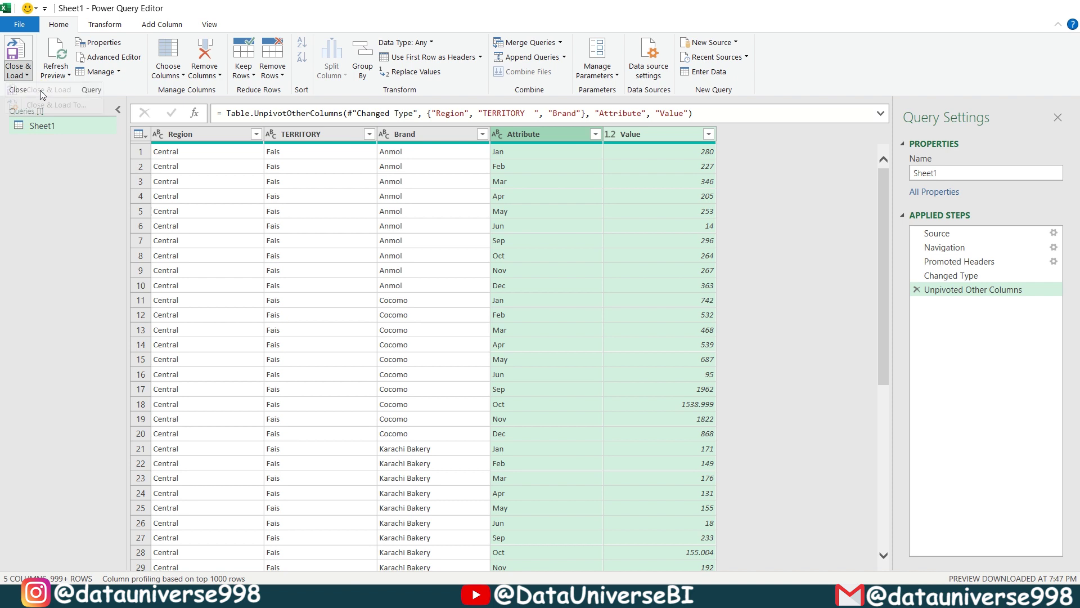
click(40, 90)
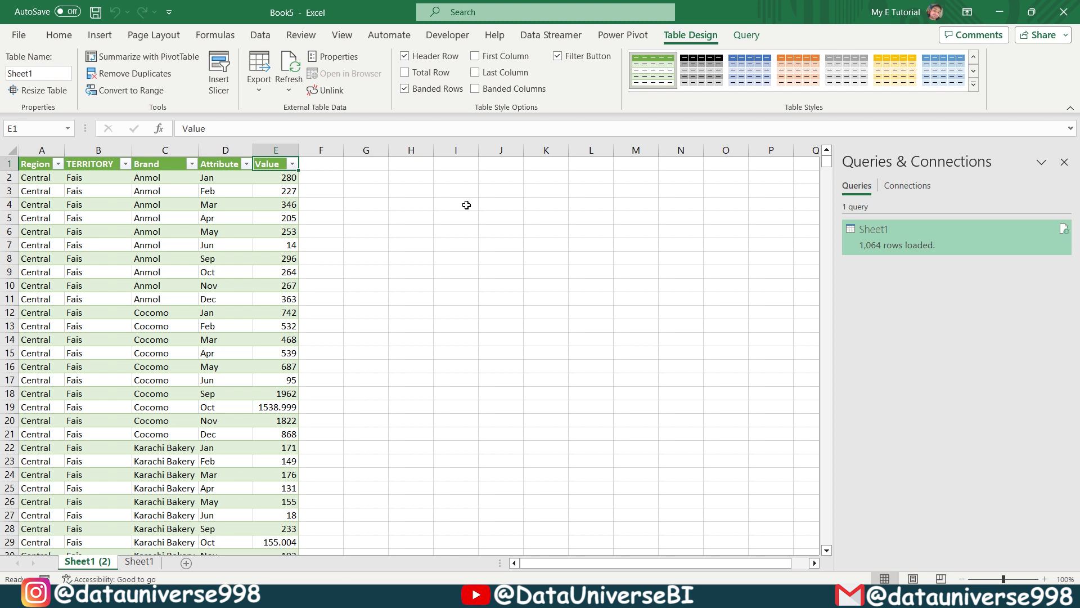
Insert a PivotTable from the loaded table on a new worksheet
click(99, 37)
click(26, 84)
click(48, 114)
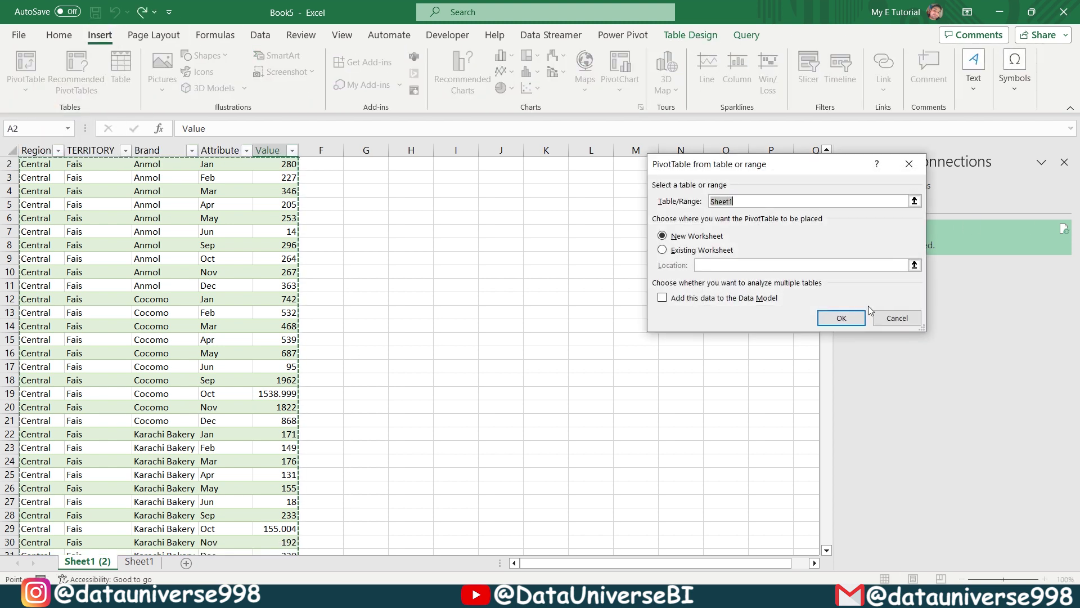
click(839, 317)
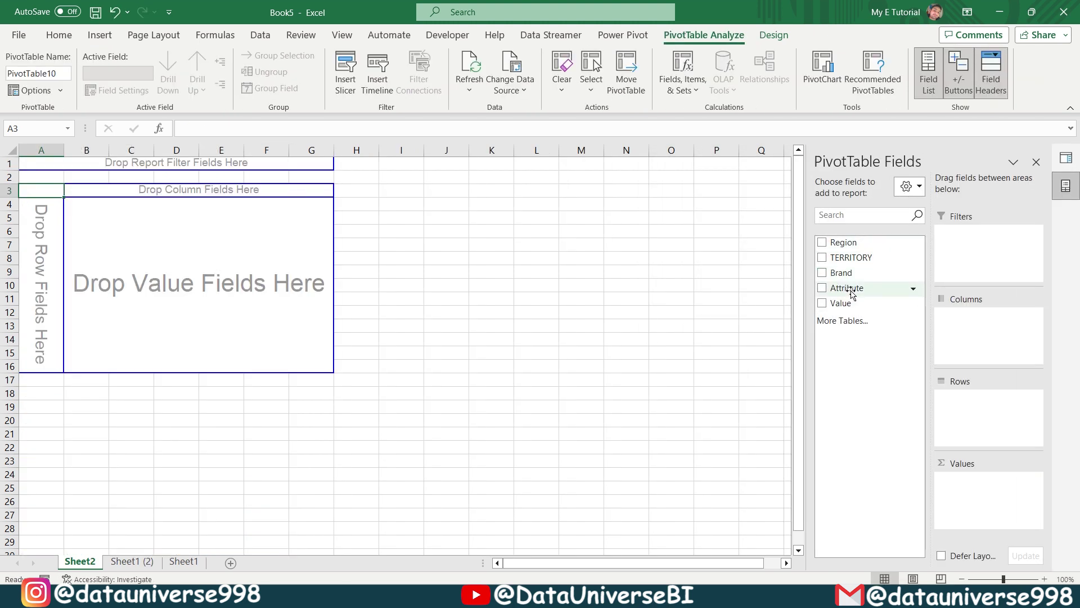
Lay out the pivot with Attribute as columns, Region as rows and Sum of Value
drag(844, 289, 977, 332)
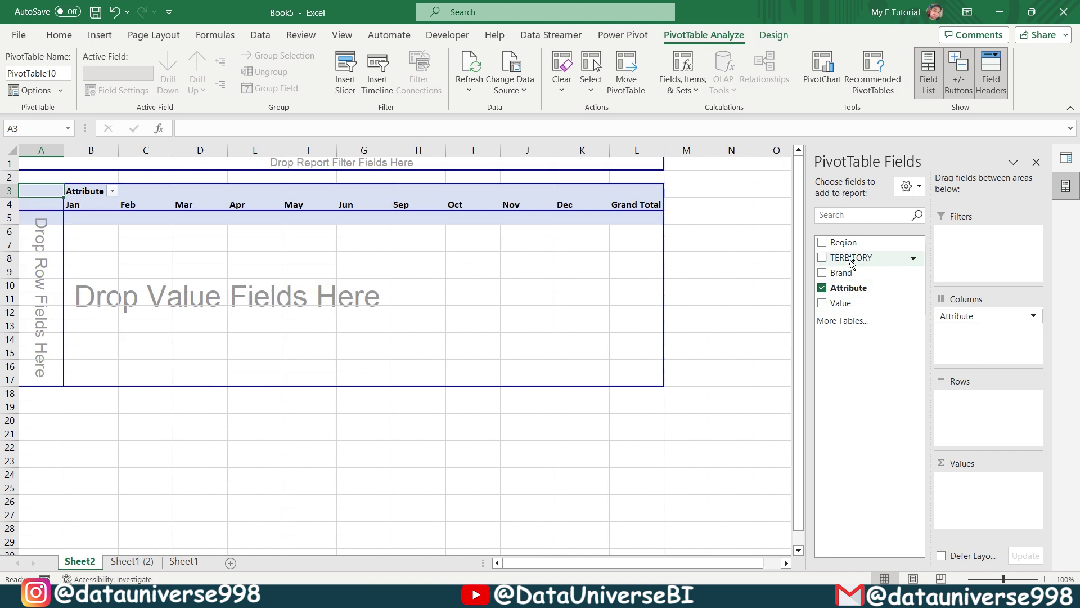
drag(844, 243, 985, 414)
drag(842, 304, 931, 483)
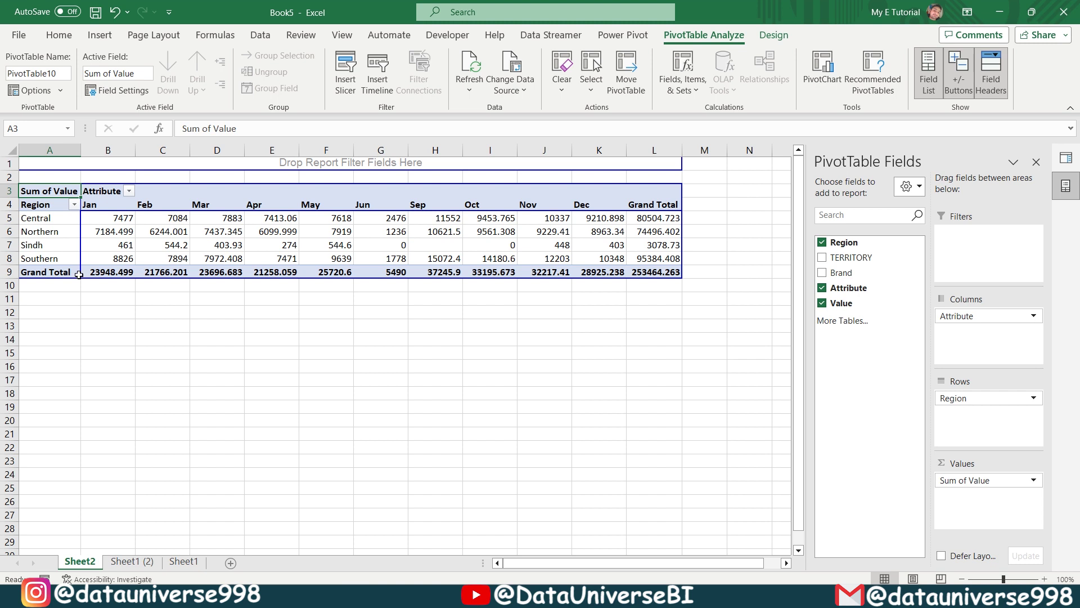